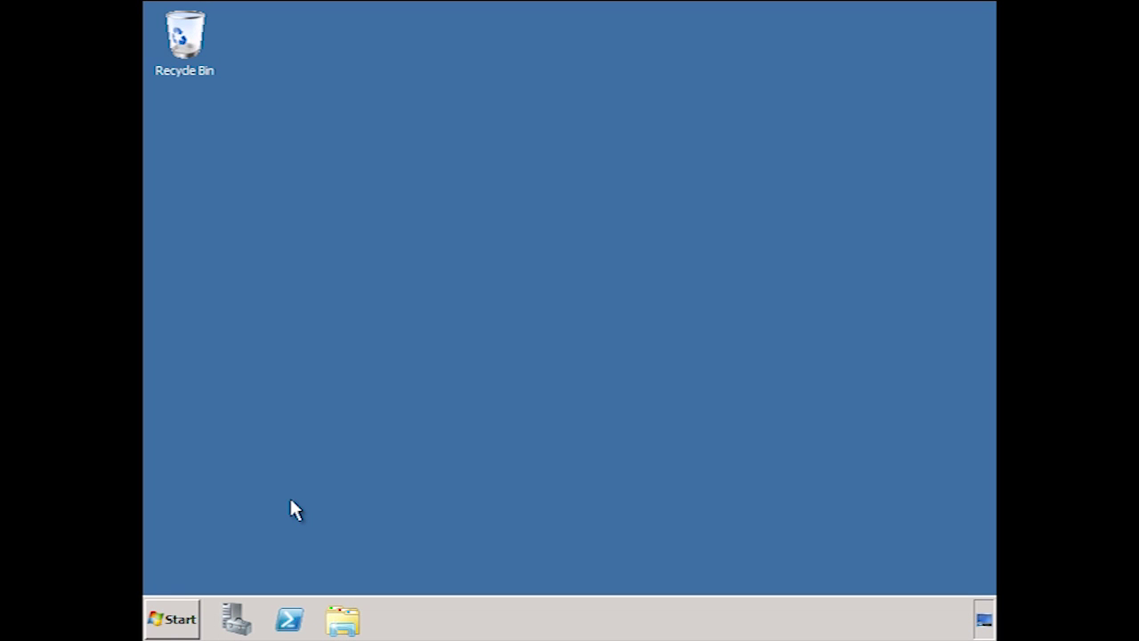
Open the Shadow Copies tab in the Local Disk (C:) properties
{"action": "left_click", "coordinate": [345, 621]}
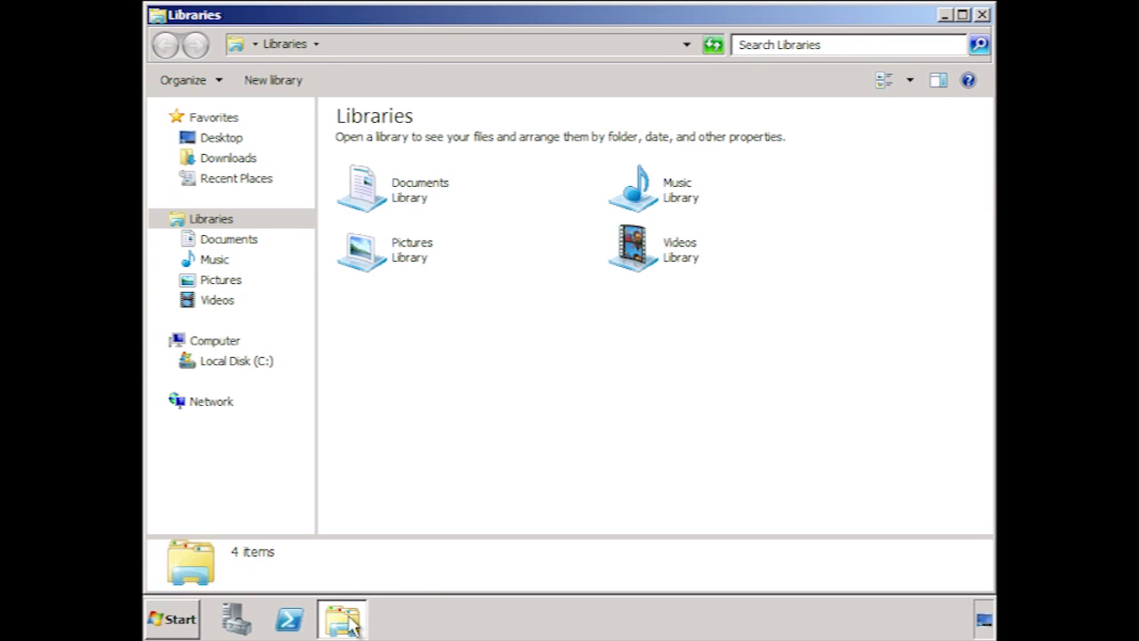
{"action": "left_click", "coordinate": [230, 364]}
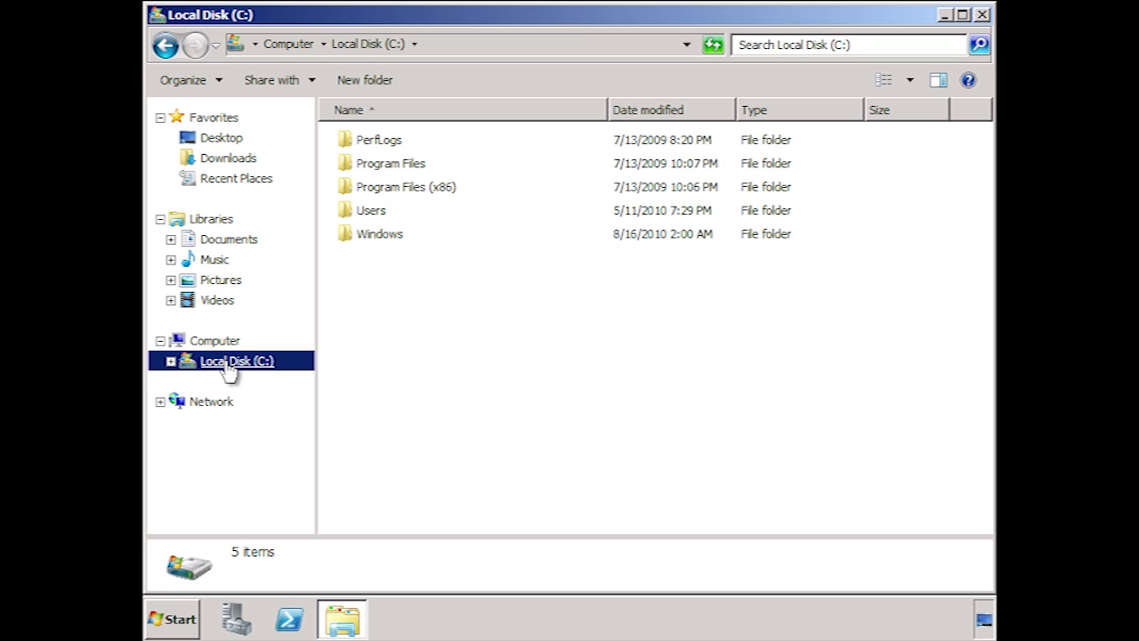
{"action": "right_click", "coordinate": [229, 370]}
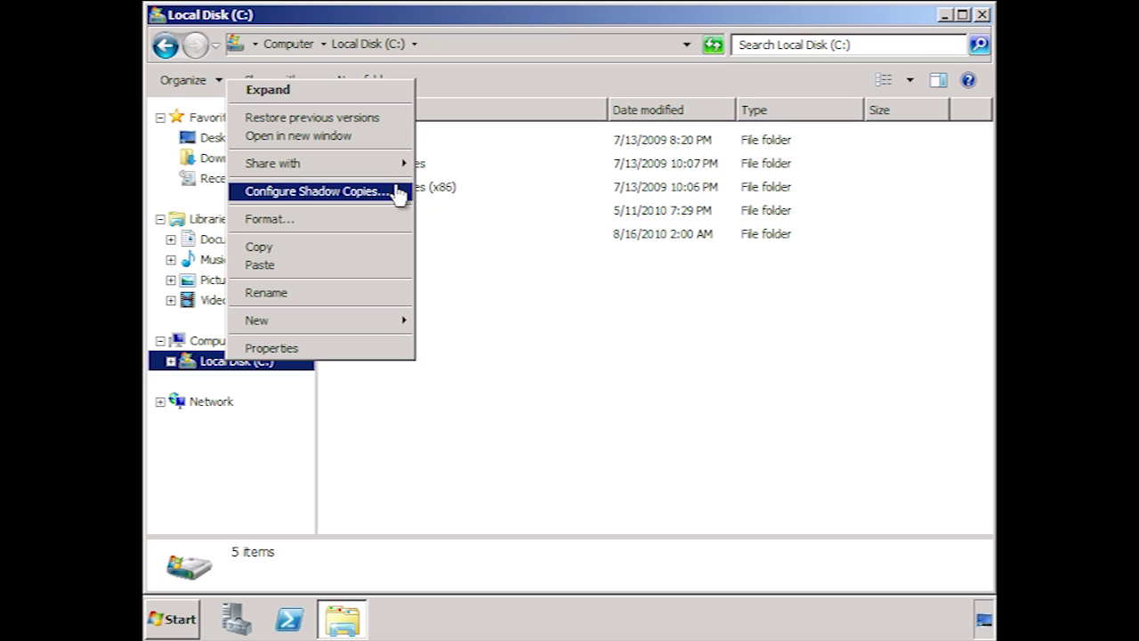
{"action": "left_click", "coordinate": [374, 354]}
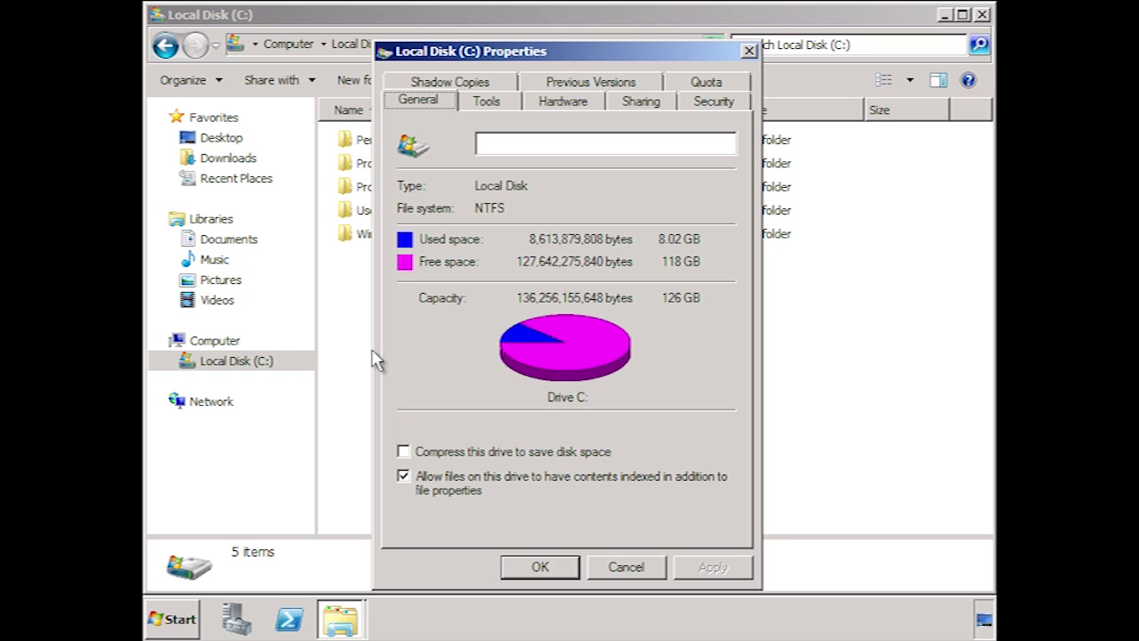
{"action": "left_click", "coordinate": [499, 81]}
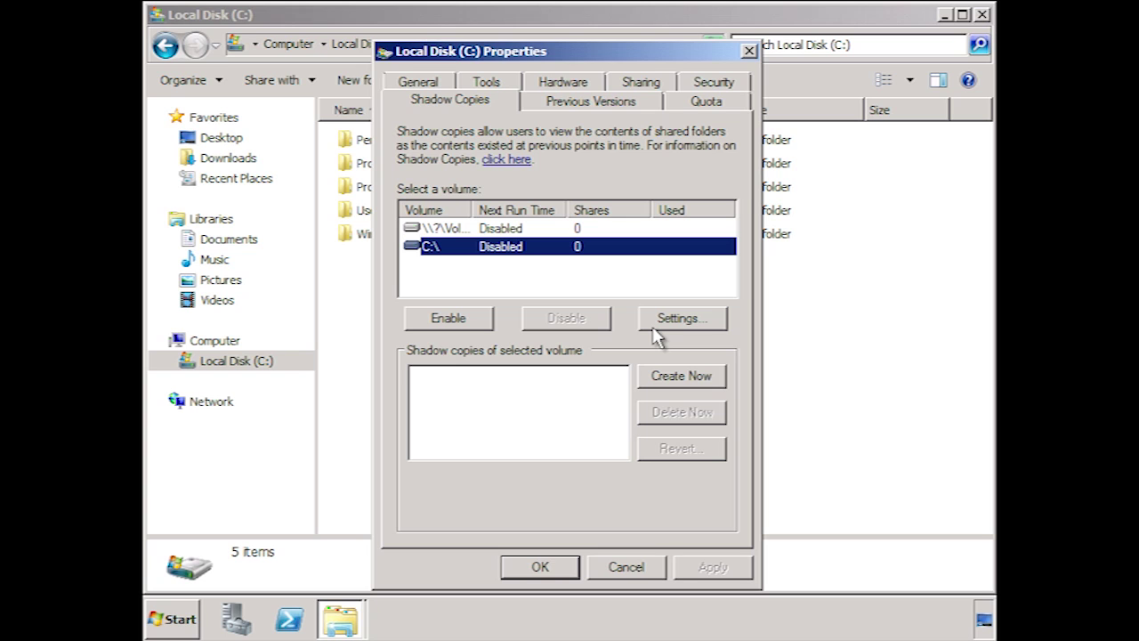
In shadow copy Settings, keep storage on C: with the 12994 MB size limit
{"action": "left_click", "coordinate": [654, 323]}
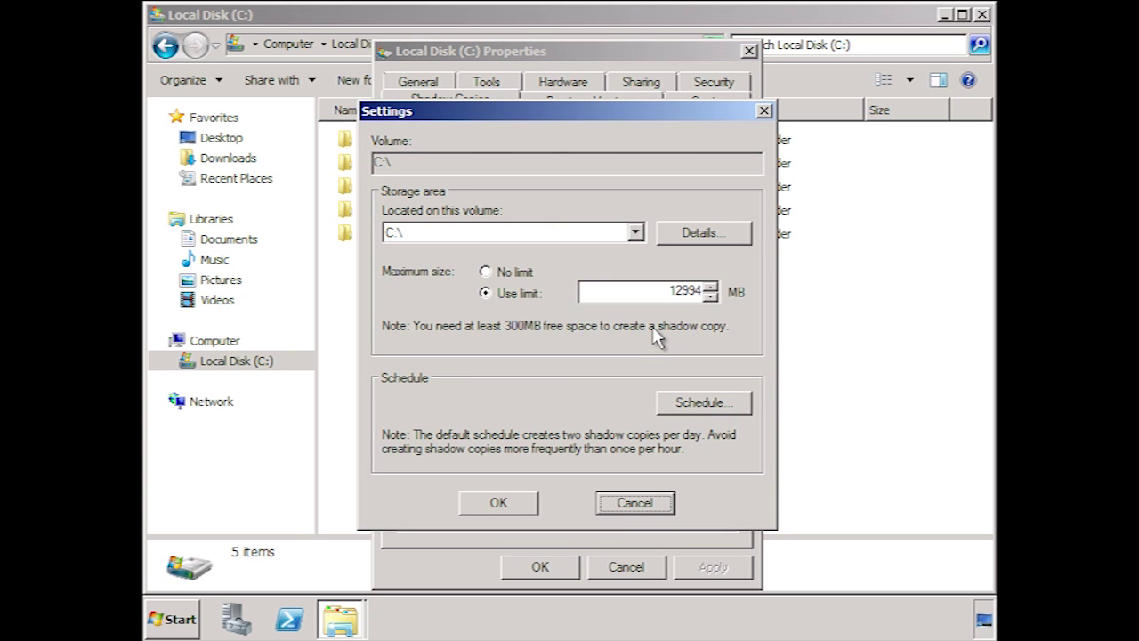
{"action": "left_click", "coordinate": [634, 232]}
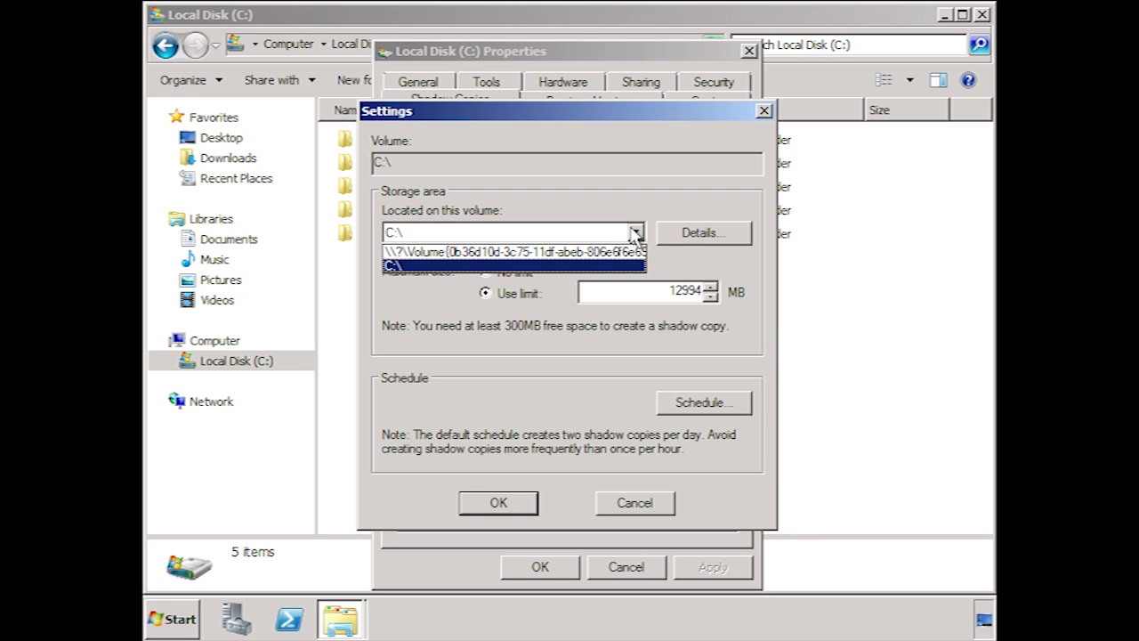
{"action": "left_click", "coordinate": [635, 233]}
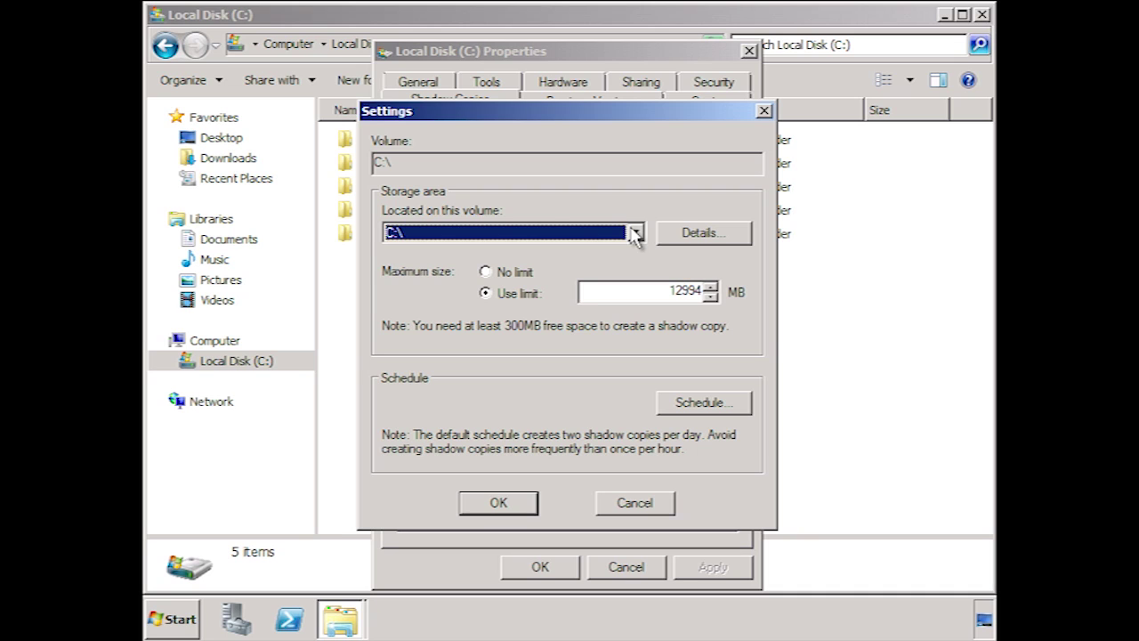
{"action": "left_click", "coordinate": [485, 272]}
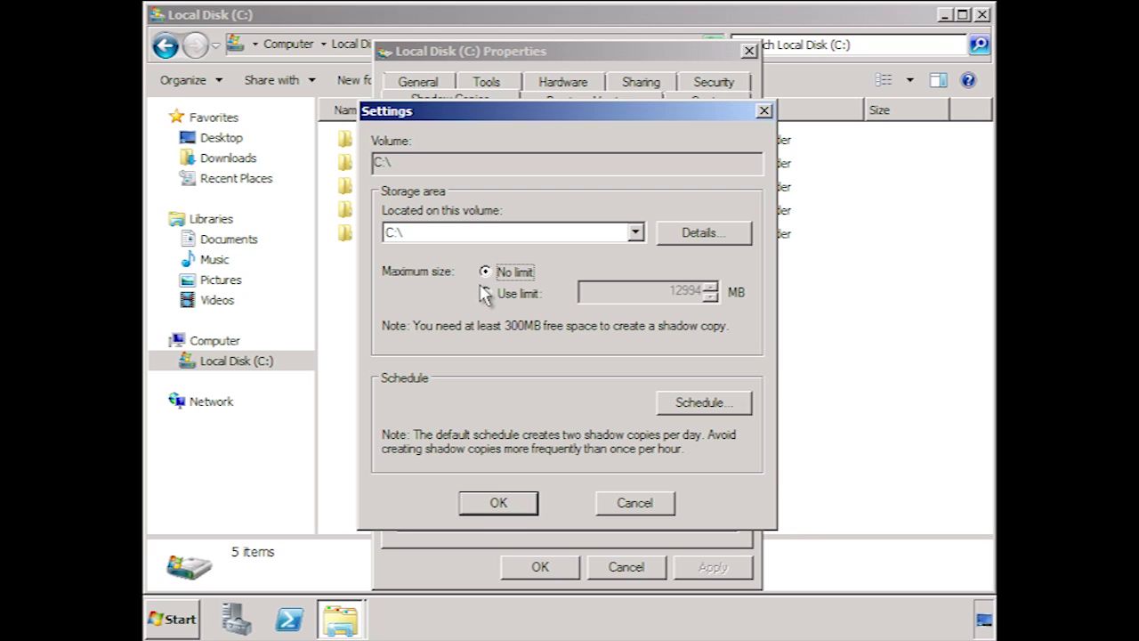
{"action": "left_click", "coordinate": [485, 294]}
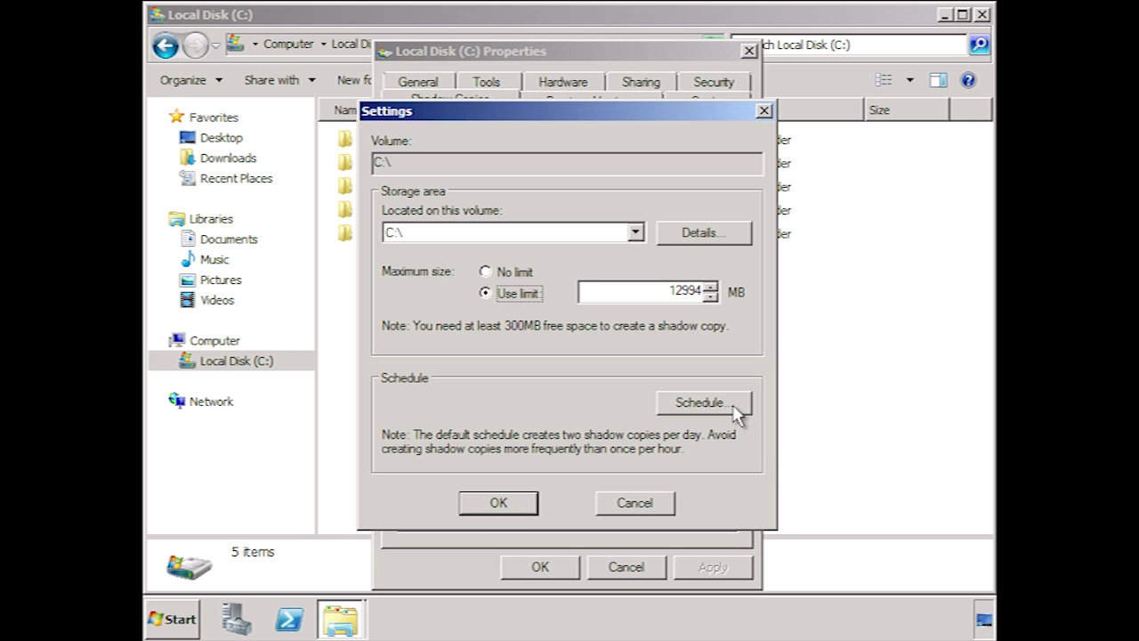
Add a daily 11:00 AM shadow copy schedule alongside the weekly 7:00 AM one
{"action": "left_click", "coordinate": [733, 405]}
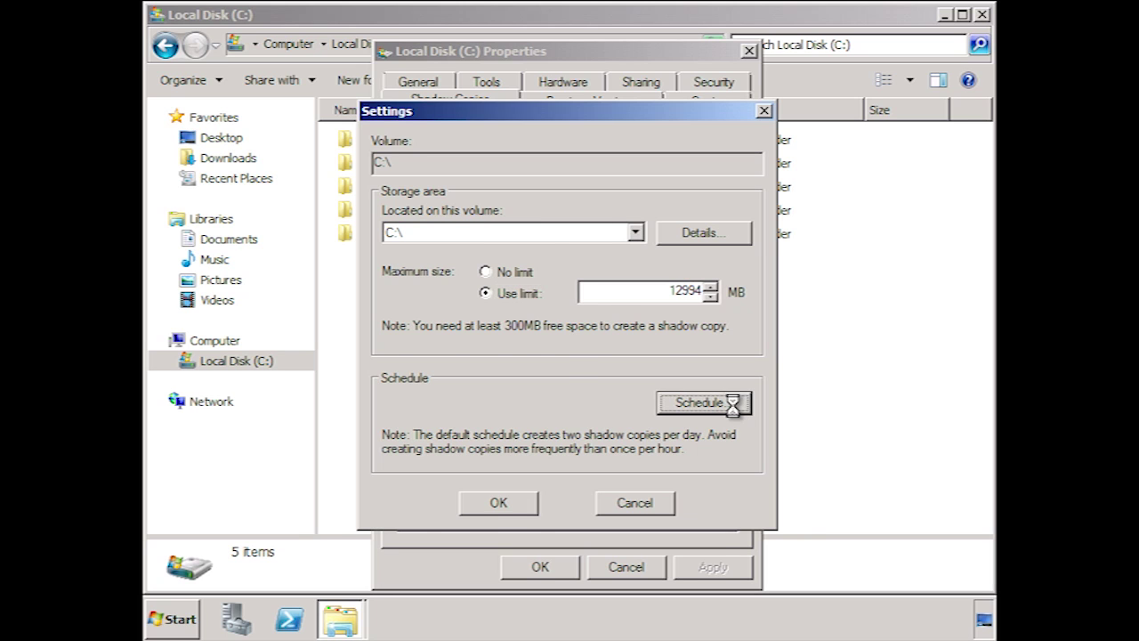
{"action": "left_click", "coordinate": [771, 195]}
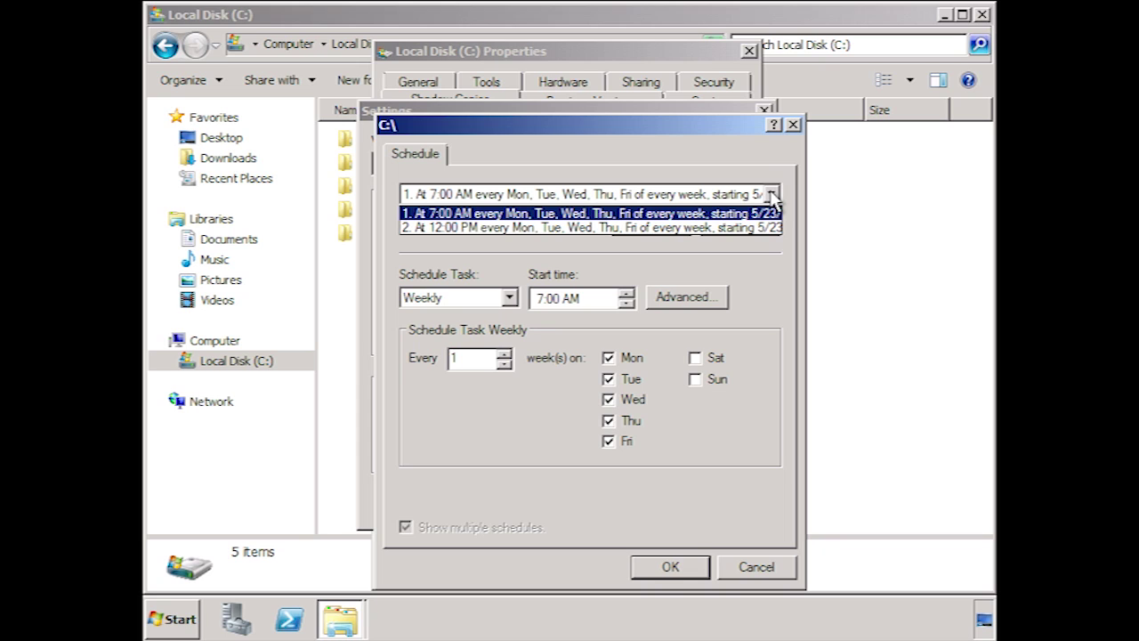
{"action": "left_click", "coordinate": [771, 196]}
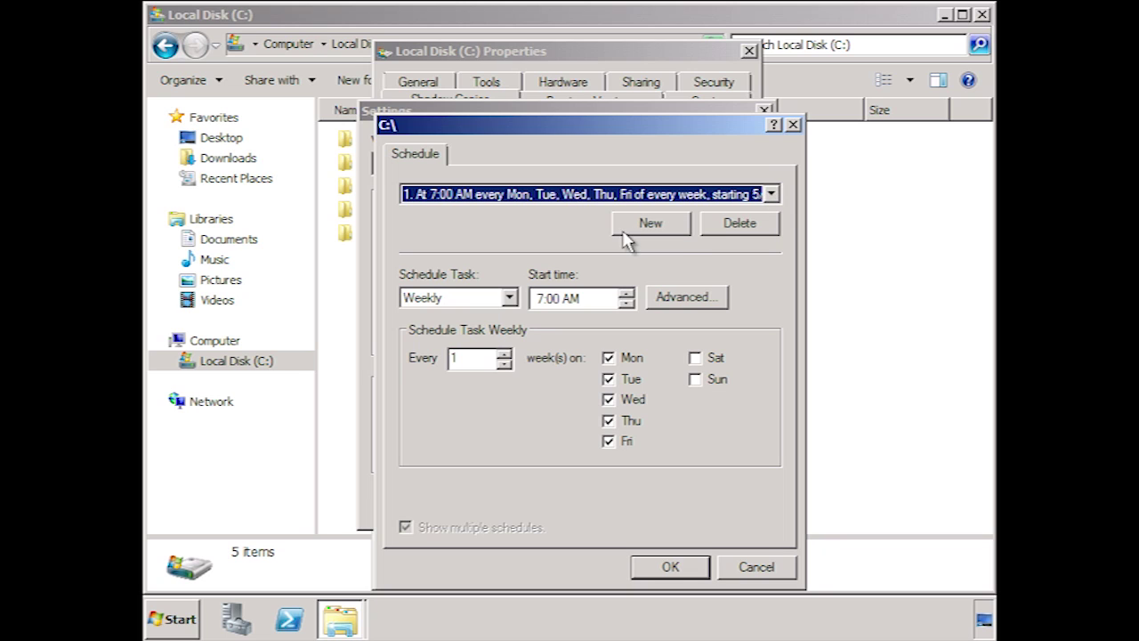
{"action": "left_click", "coordinate": [683, 231]}
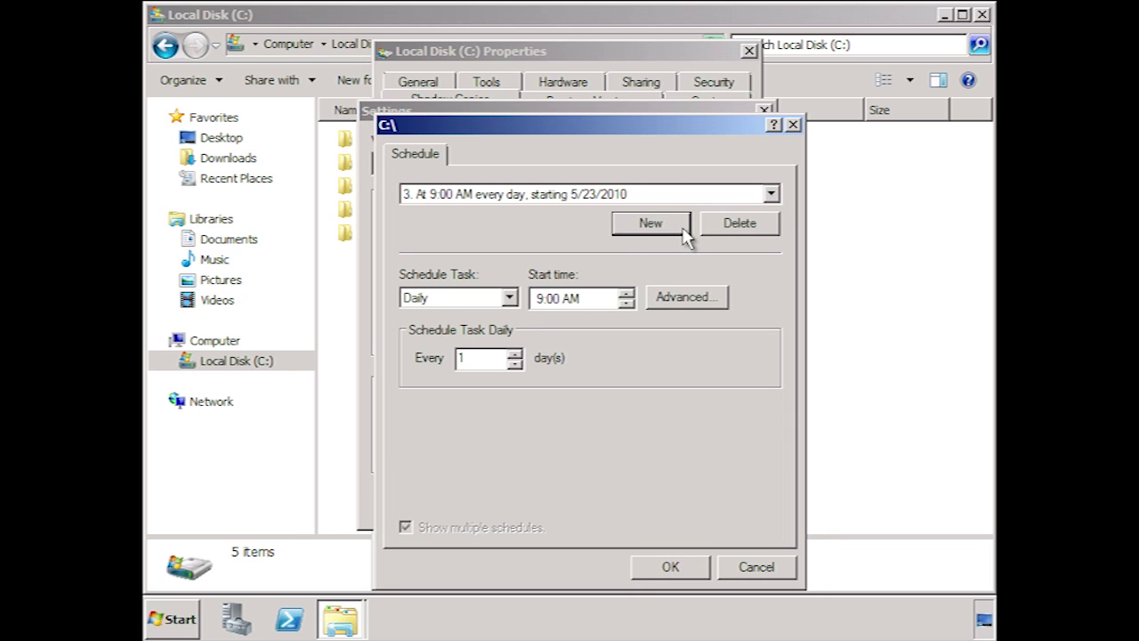
{"action": "left_click", "coordinate": [627, 293]}
{"action": "left_click", "coordinate": [627, 294]}
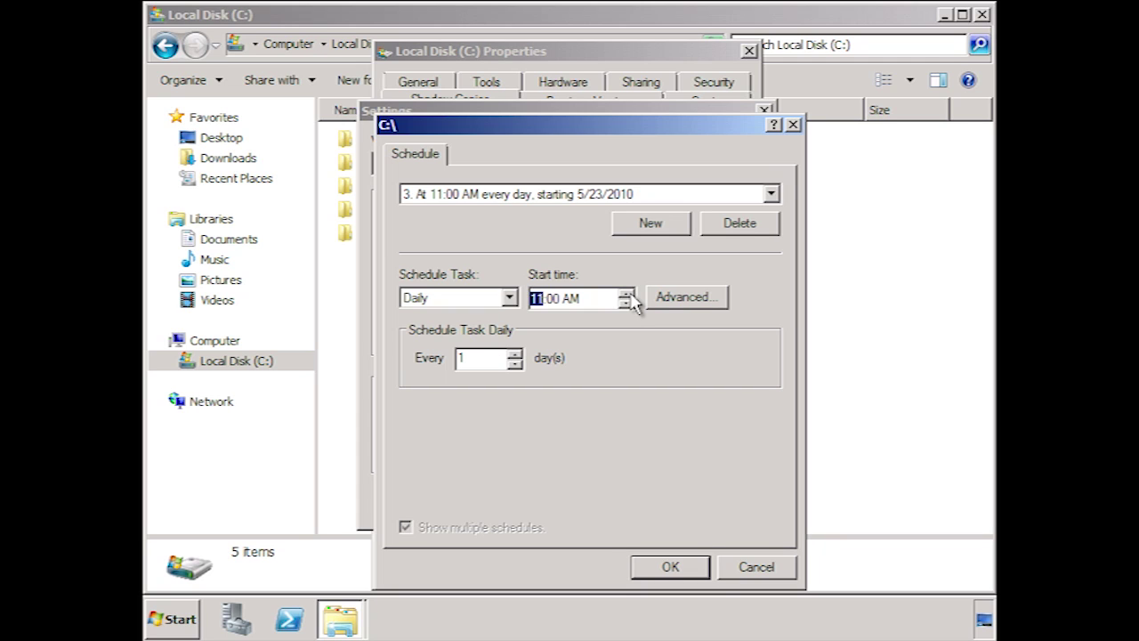
{"action": "left_click", "coordinate": [699, 574]}
Apply the settings, create an immediate shadow copy of C:, and close the properties
{"action": "left_click", "coordinate": [514, 503]}
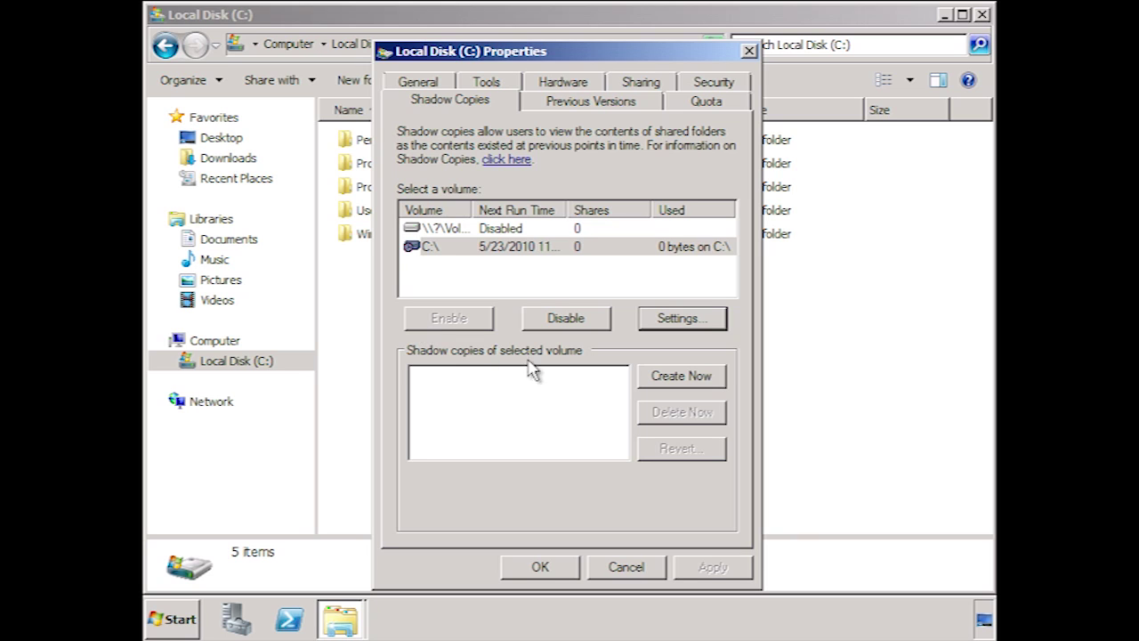
{"action": "left_click", "coordinate": [715, 378]}
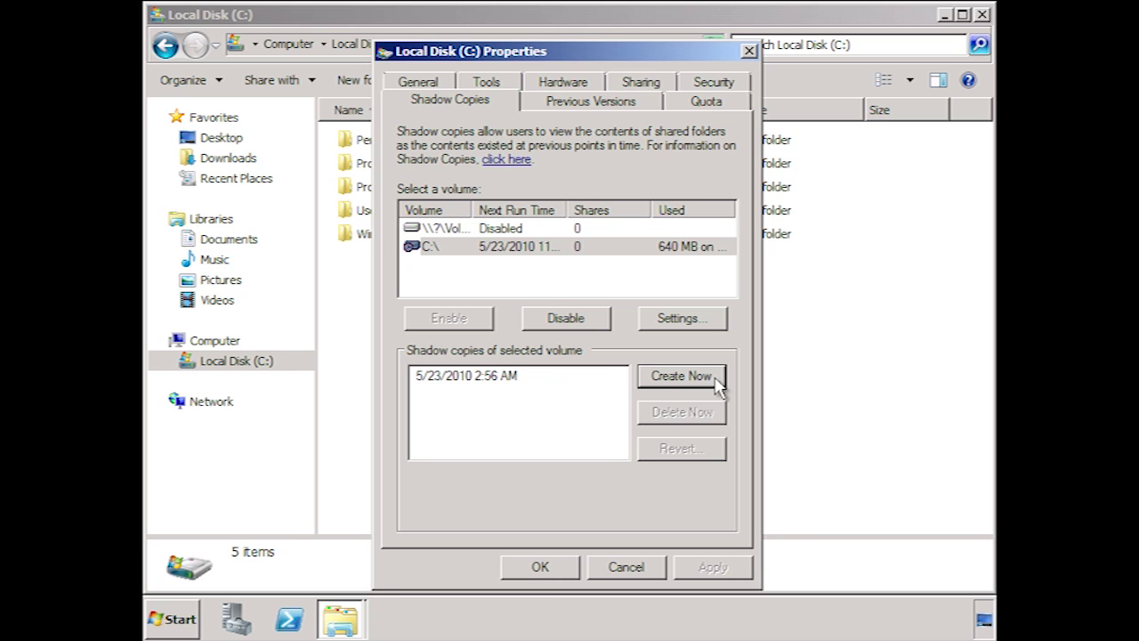
{"action": "left_click", "coordinate": [564, 570]}
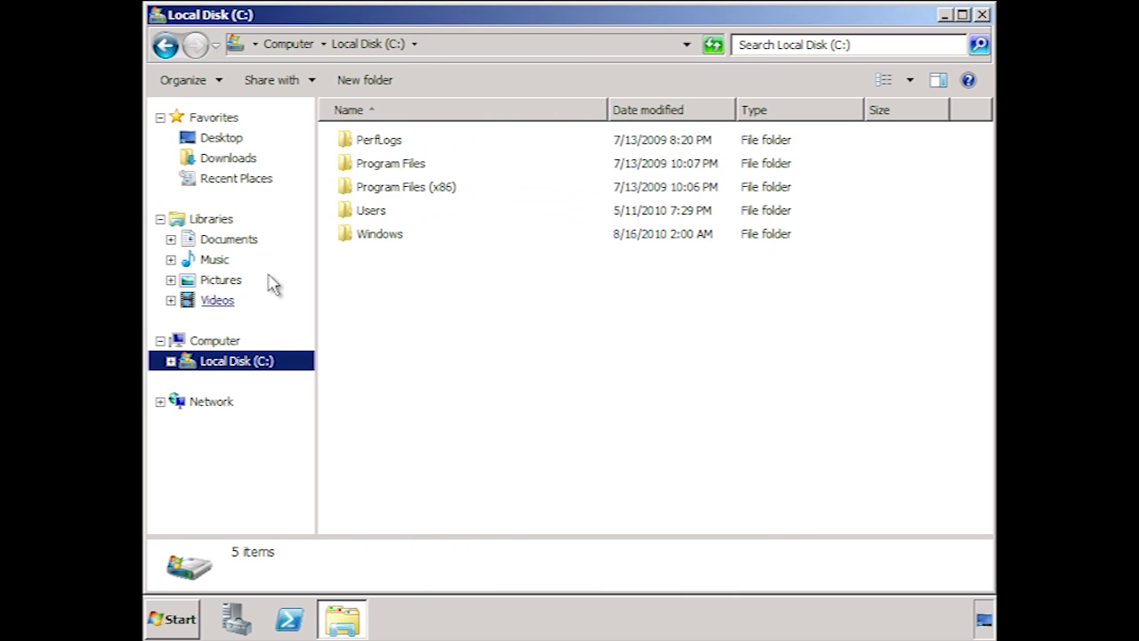
In Documents, replace Data File's text with 'Modified' and save it
{"action": "left_click", "coordinate": [231, 246]}
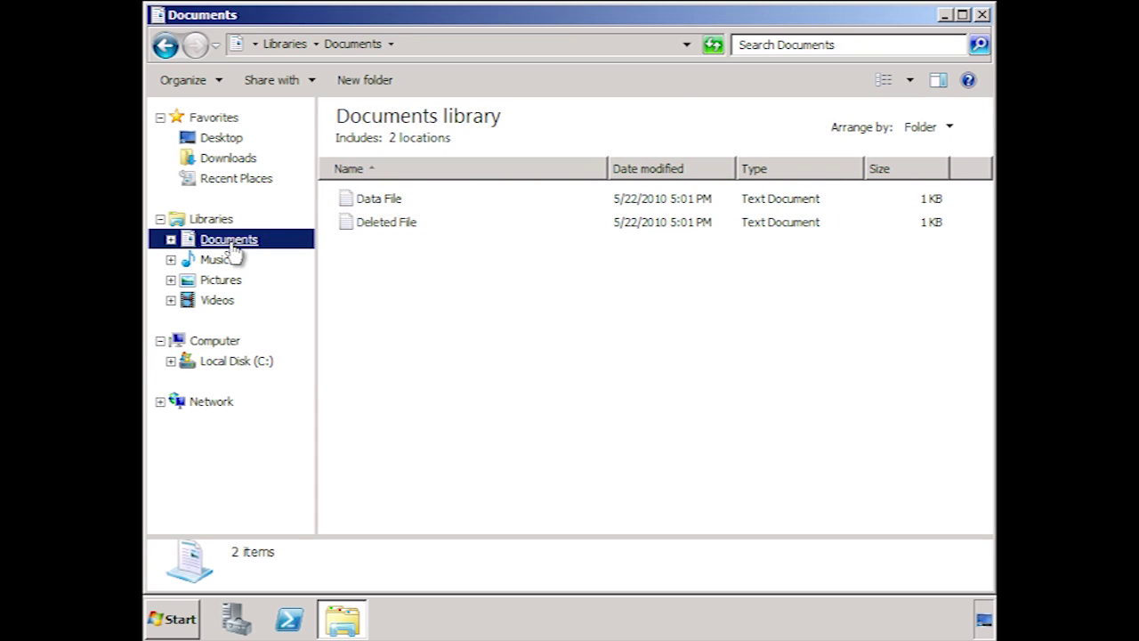
{"action": "double_click", "coordinate": [372, 202]}
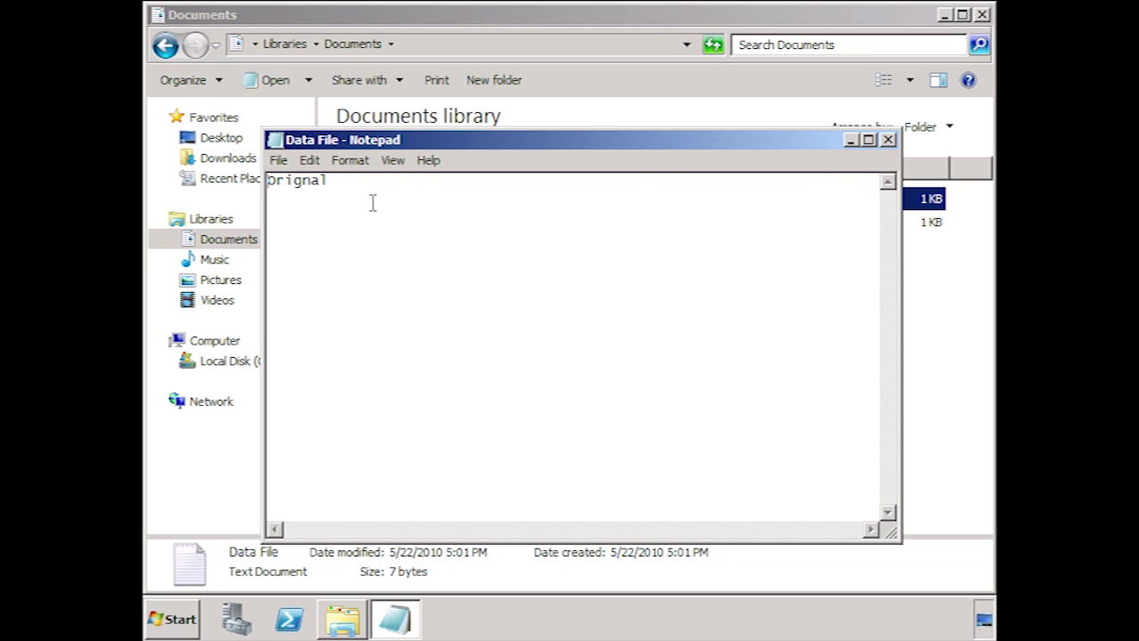
{"action": "key", "text": "ctrl+a"}
{"action": "type", "text": "Modified"}
{"action": "left_click", "coordinate": [889, 140]}
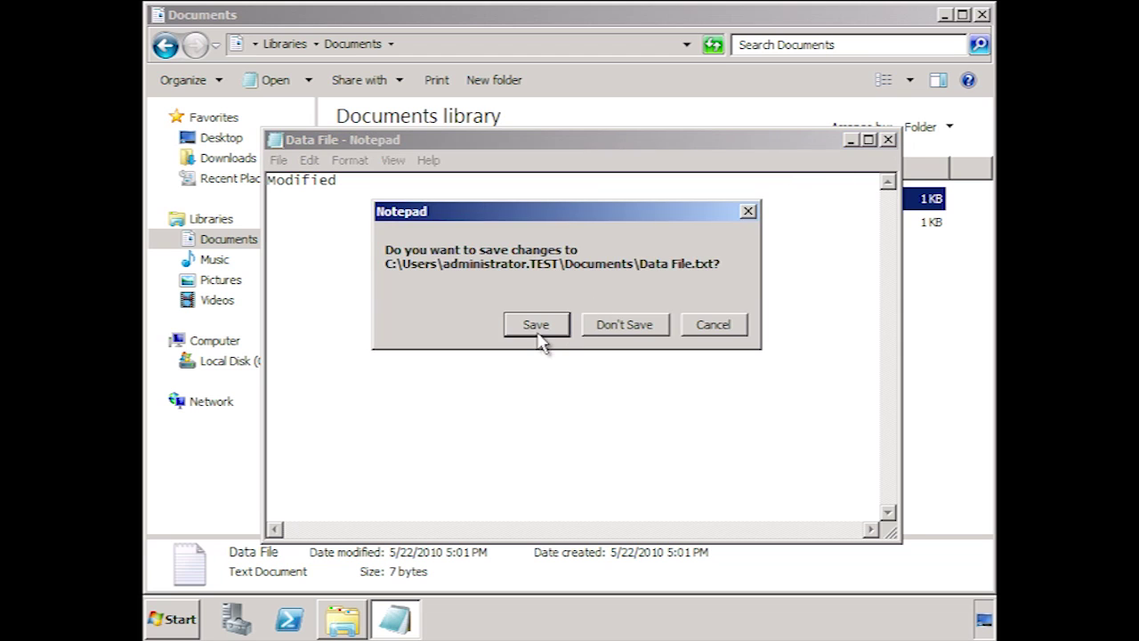
{"action": "left_click", "coordinate": [536, 325]}
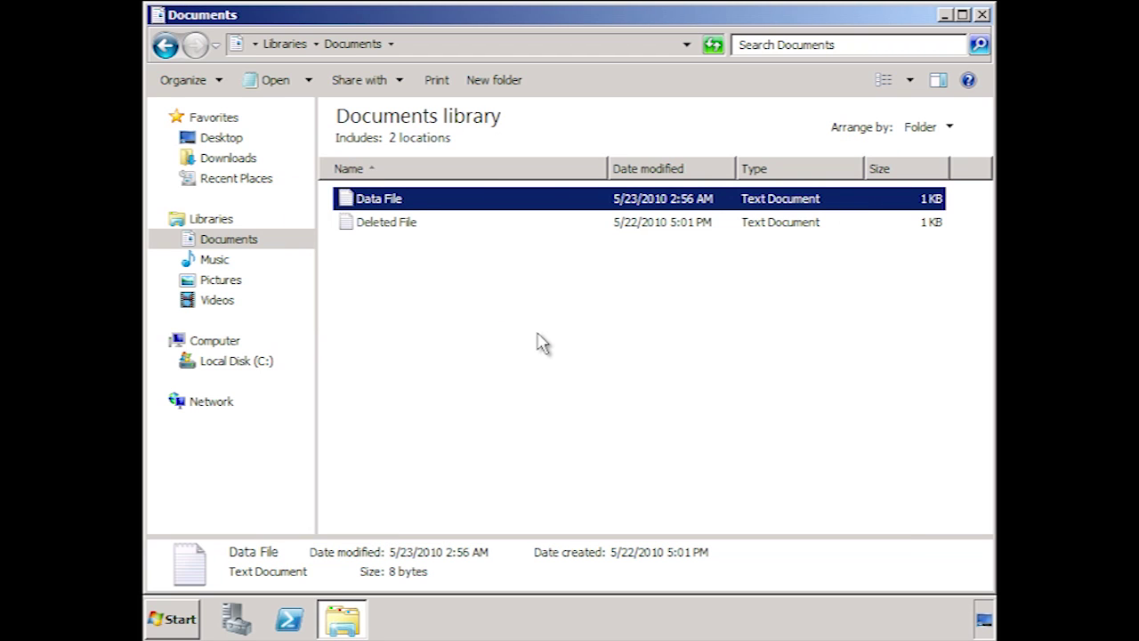
Type 'Delete Me' into Deleted File and save it on closing
{"action": "double_click", "coordinate": [383, 223]}
{"action": "type", "text": "Delete Me"}
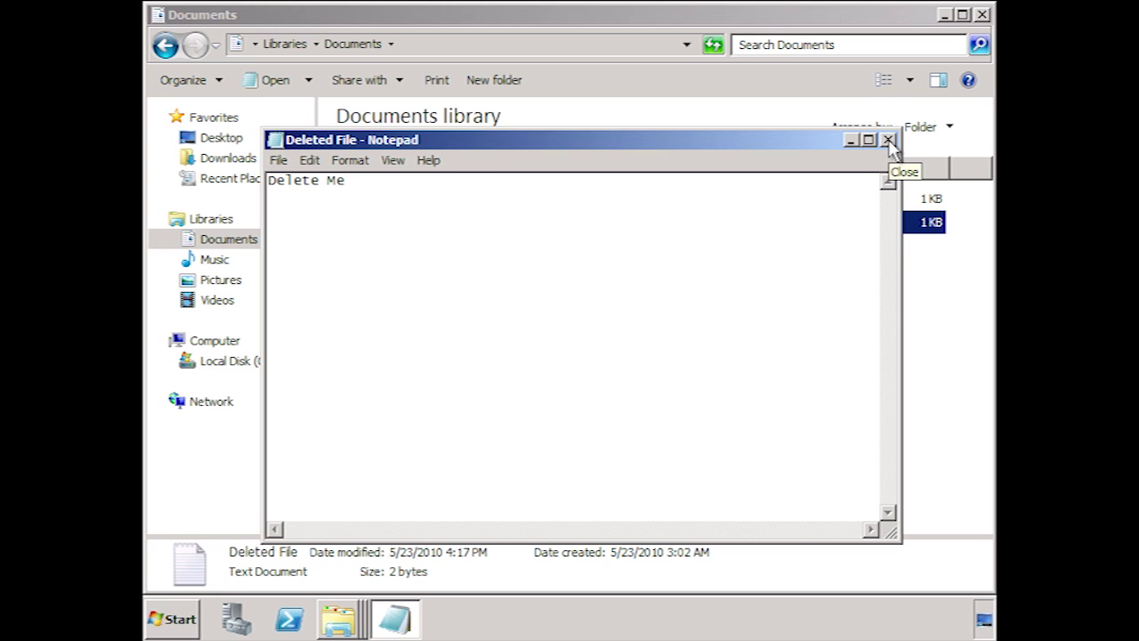
{"action": "left_click", "coordinate": [888, 141]}
{"action": "left_click", "coordinate": [553, 326]}
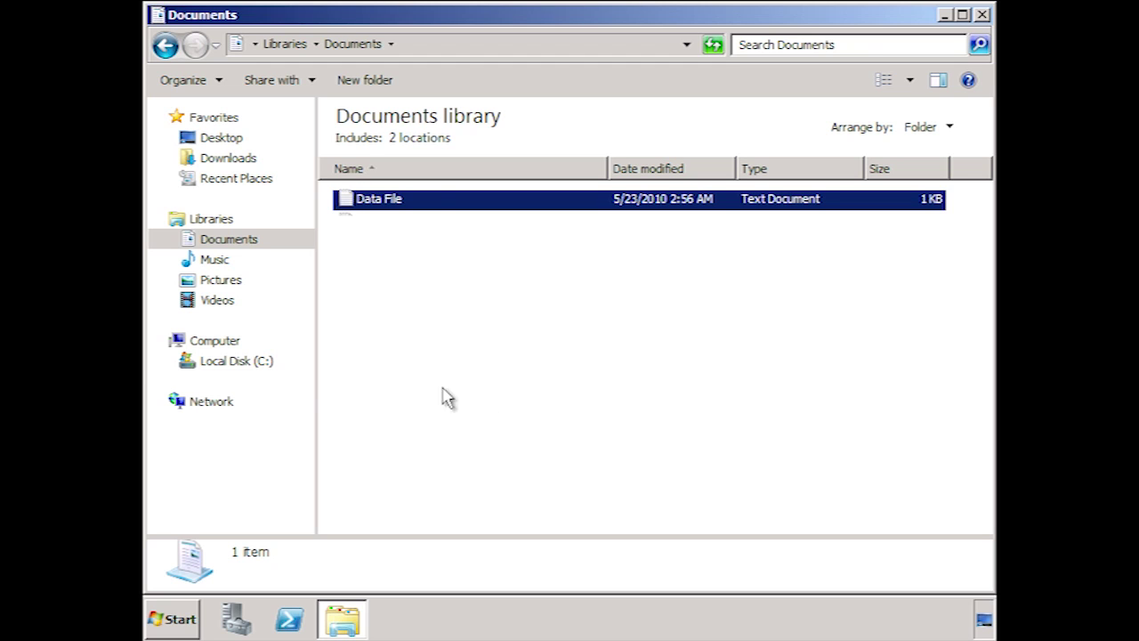
Create a new shadow copy of C: via Configure Shadow Copies
{"action": "right_click", "coordinate": [254, 363]}
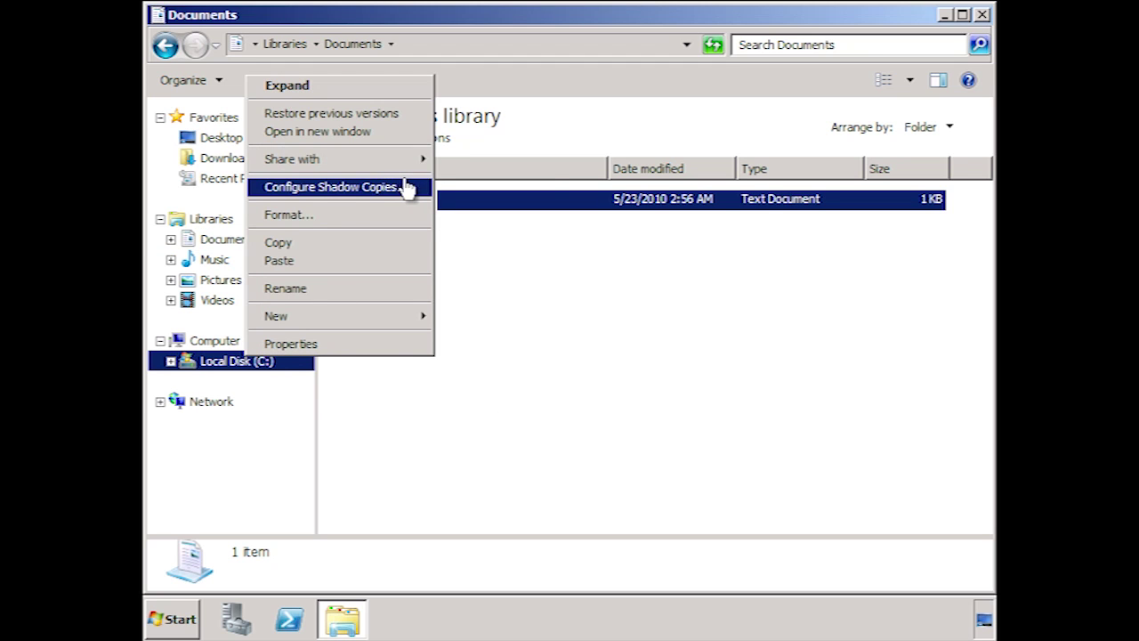
{"action": "left_click", "coordinate": [343, 187]}
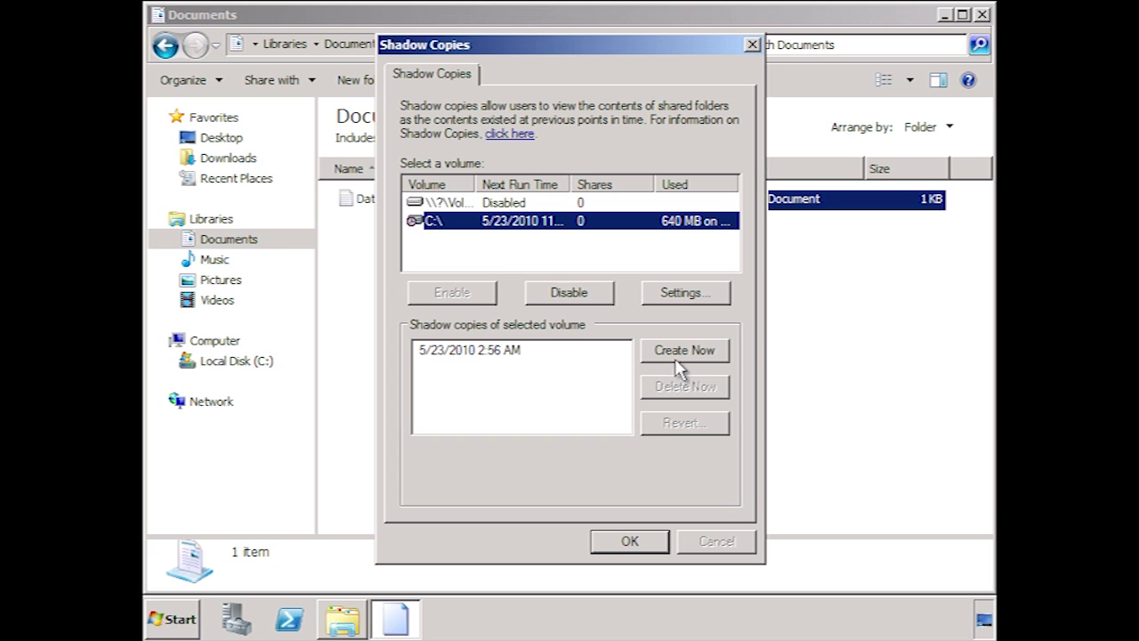
{"action": "left_click", "coordinate": [725, 358]}
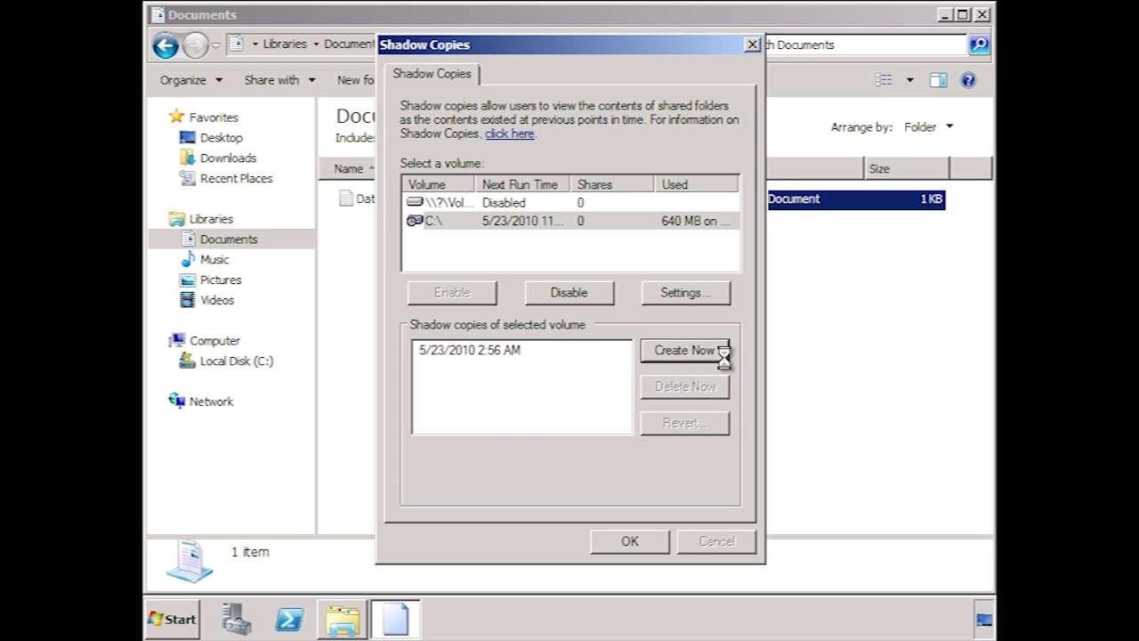
{"action": "left_click", "coordinate": [666, 550]}
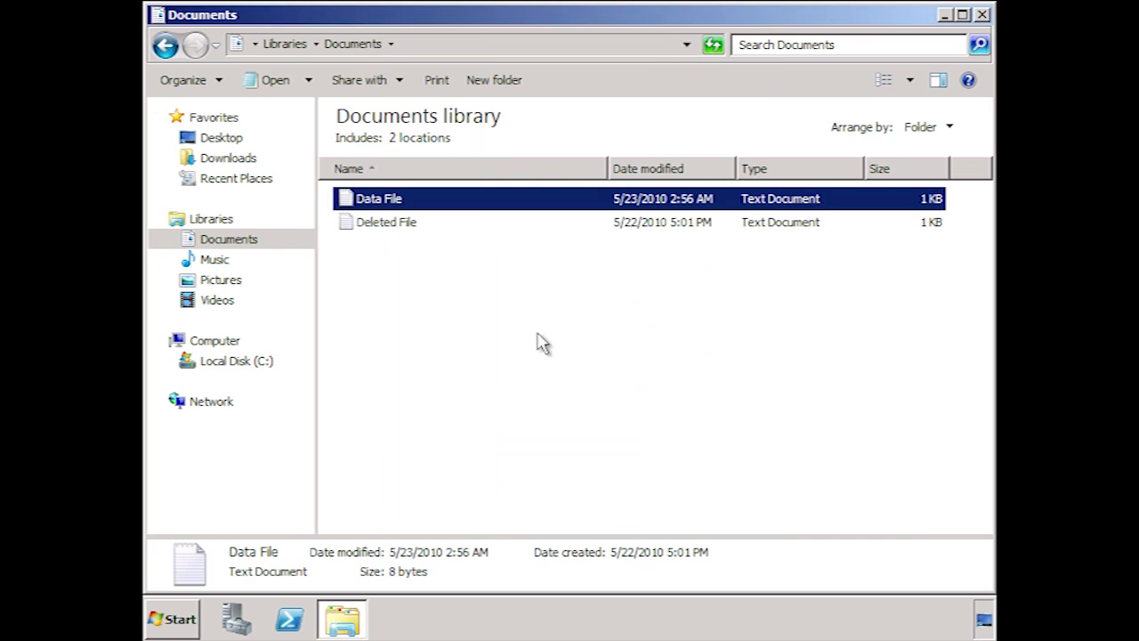
Permanently delete Deleted File with Shift+Delete and confirm
{"action": "left_click", "coordinate": [378, 230]}
{"action": "key", "text": "shift+Delete"}
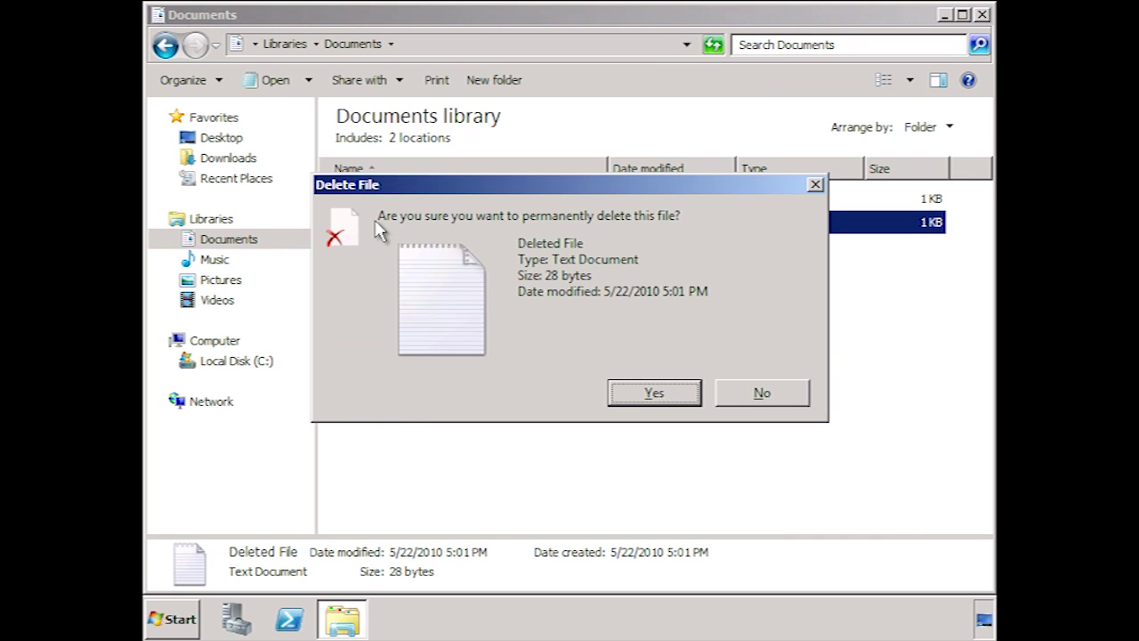
{"action": "left_click", "coordinate": [694, 401]}
{"action": "left_click", "coordinate": [694, 401]}
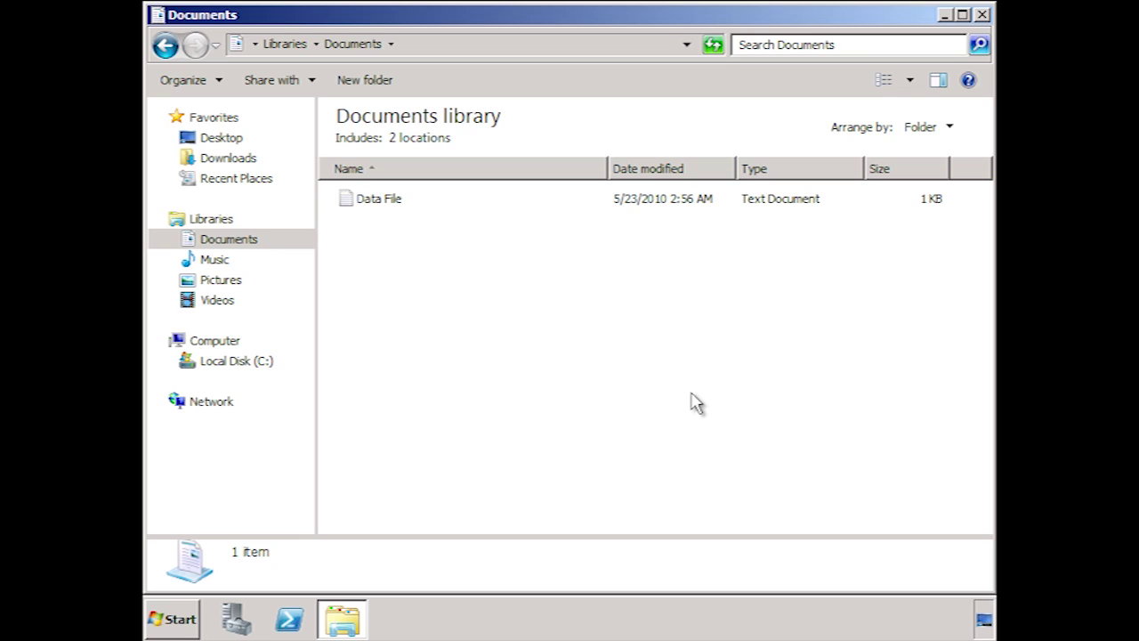
Open Data File's previous shadow-copy version to check its text
{"action": "left_click", "coordinate": [372, 209]}
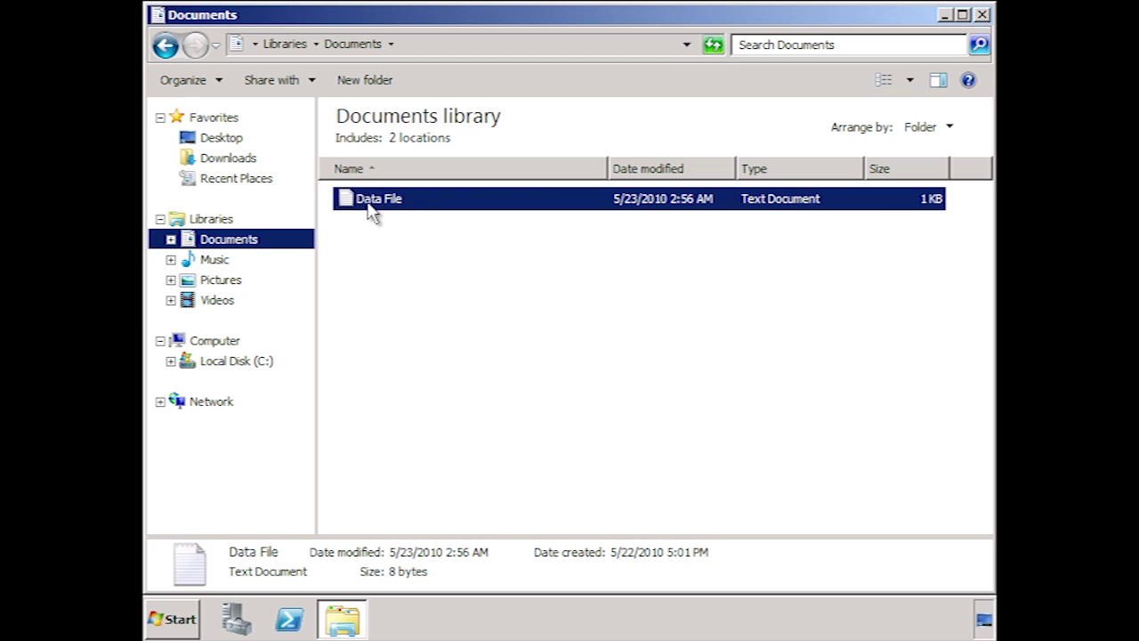
{"action": "right_click", "coordinate": [372, 209]}
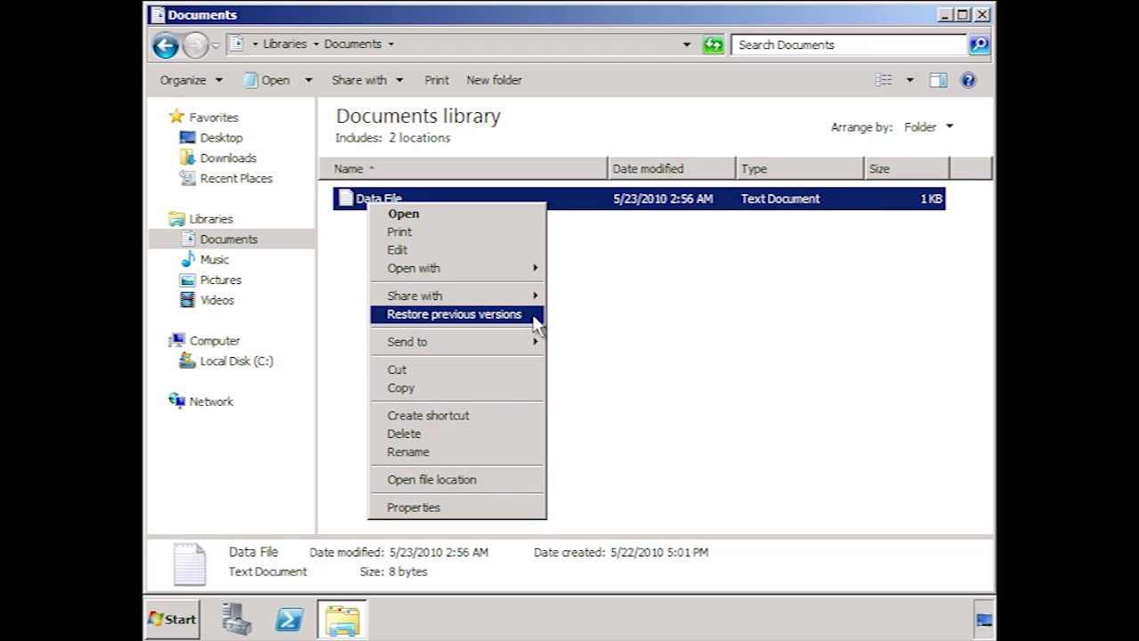
{"action": "left_click", "coordinate": [534, 316]}
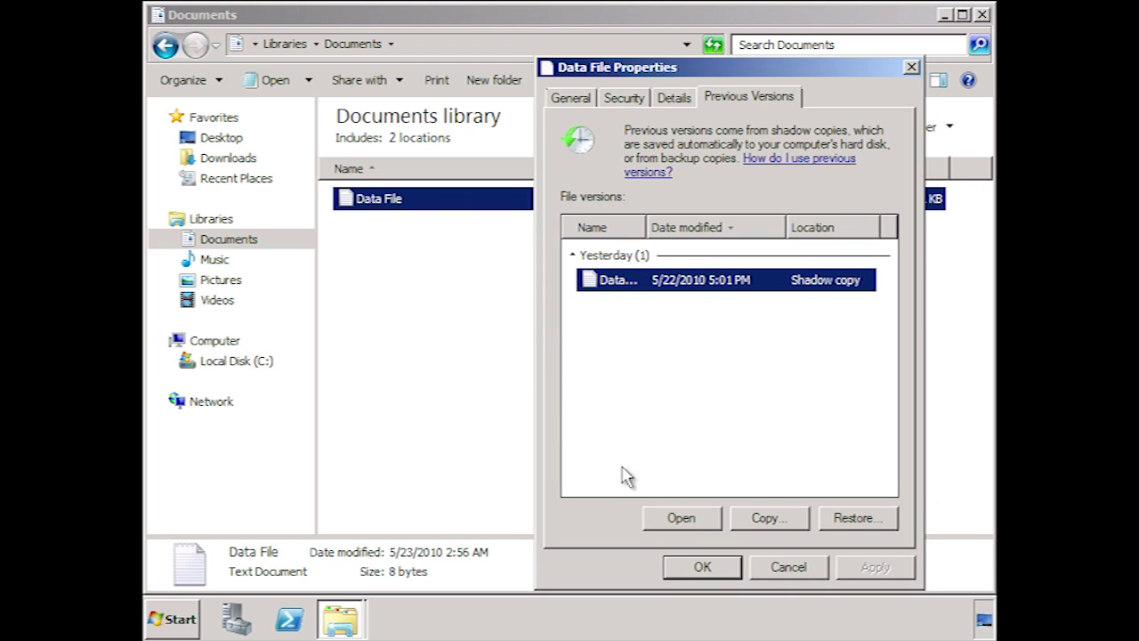
{"action": "left_click", "coordinate": [710, 525]}
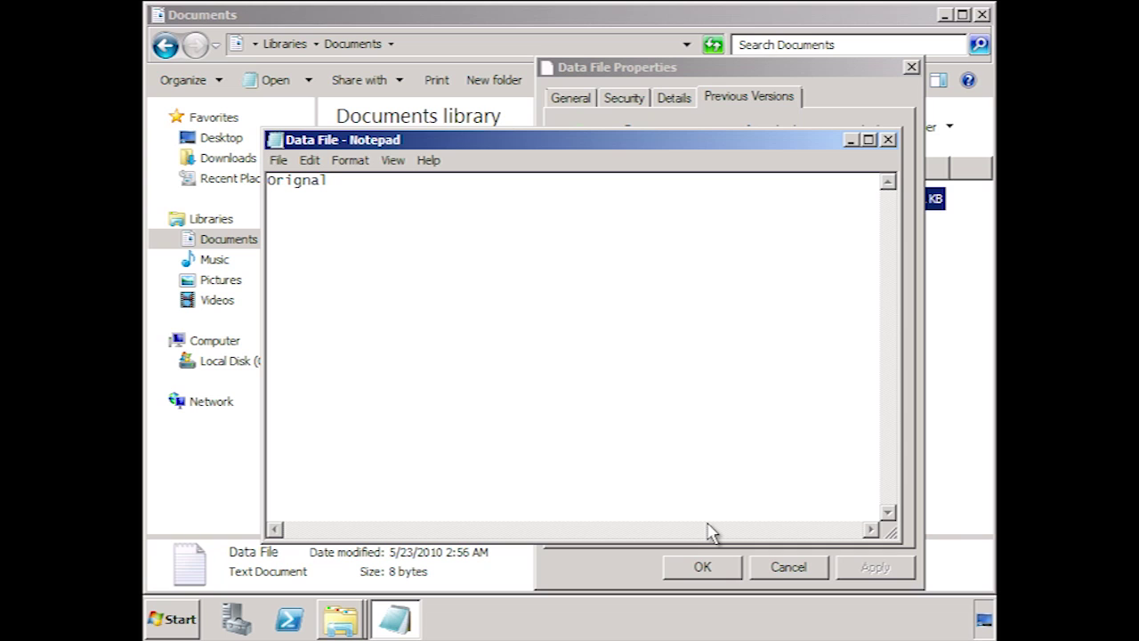
{"action": "left_click", "coordinate": [889, 140]}
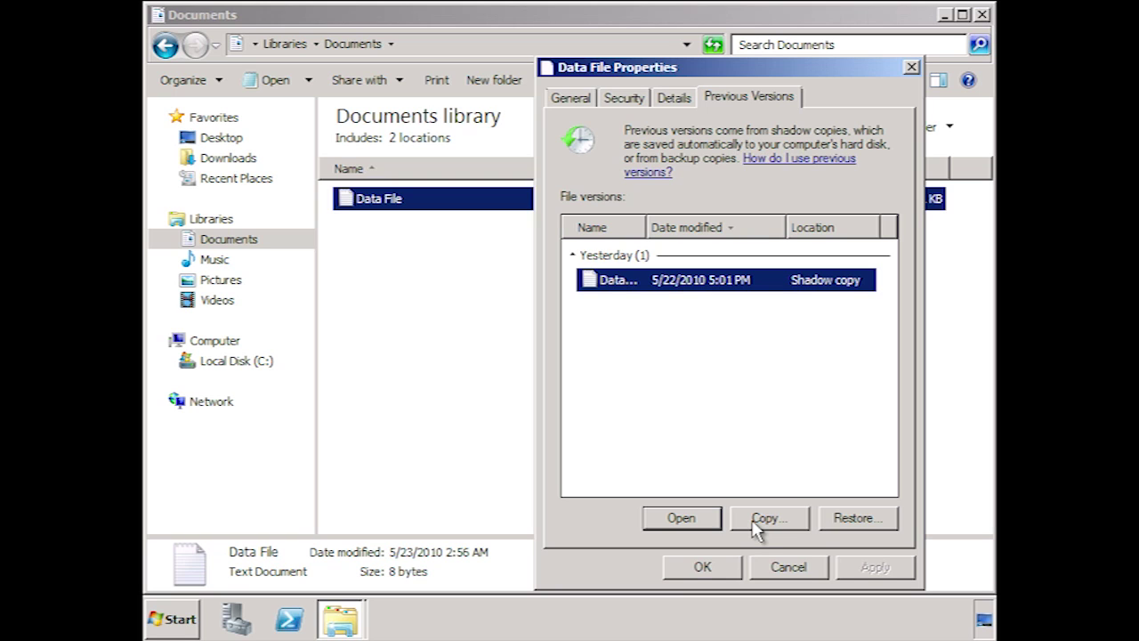
Restore Data File from that shadow copy, confirm the replacement, and close Properties
{"action": "left_click", "coordinate": [837, 531]}
{"action": "left_click", "coordinate": [607, 347]}
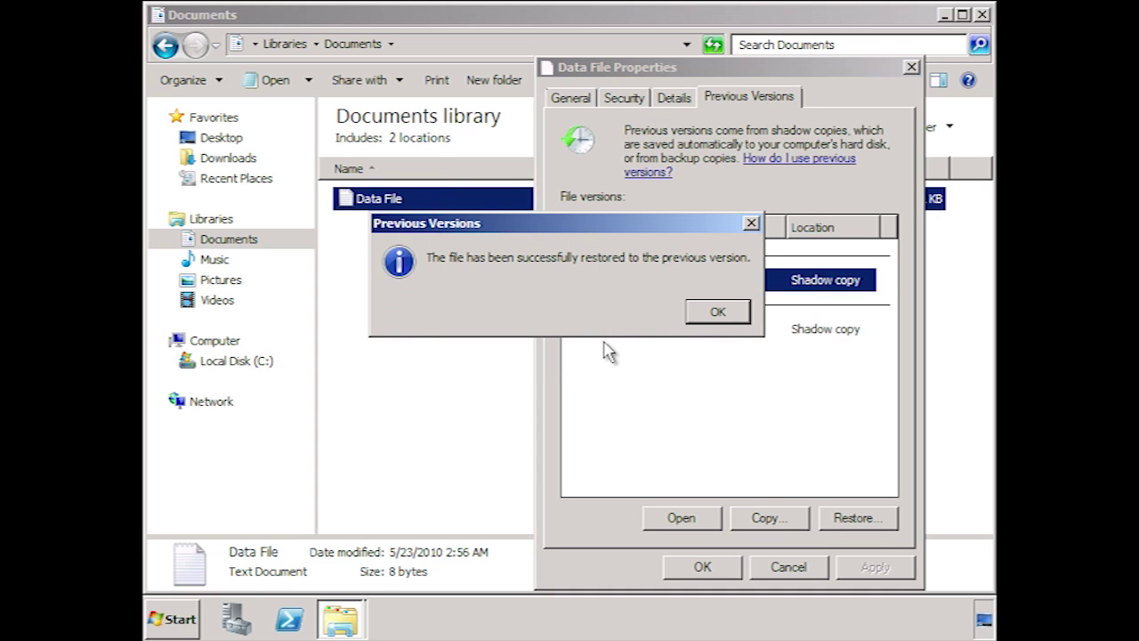
{"action": "left_click", "coordinate": [736, 318]}
{"action": "left_click", "coordinate": [721, 570]}
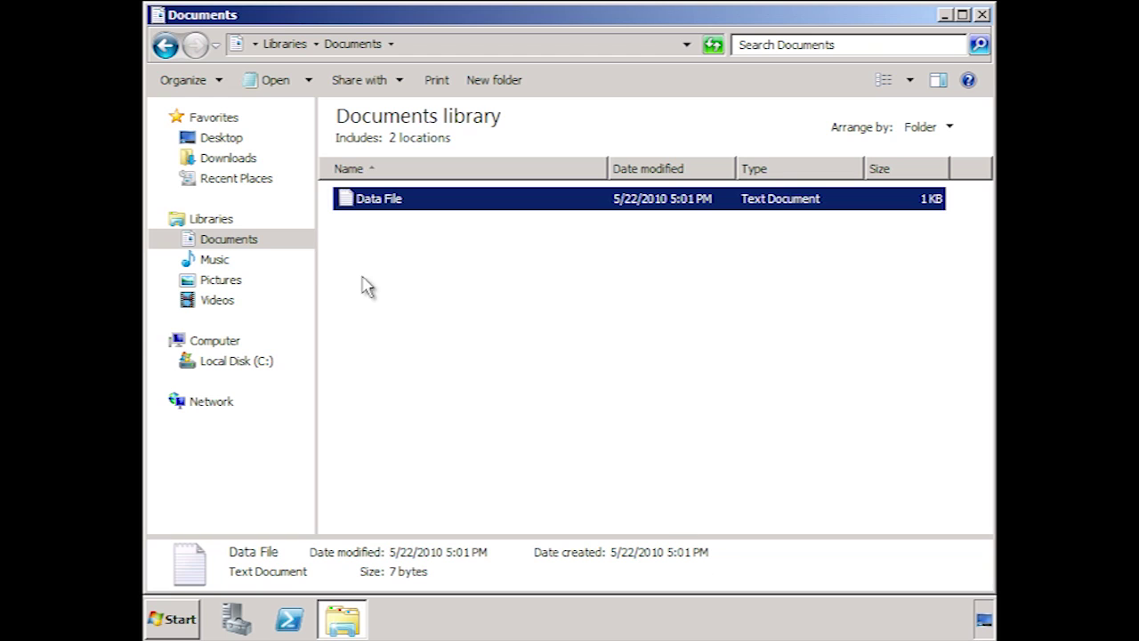
{"action": "mouse_move", "coordinate": [229, 239]}
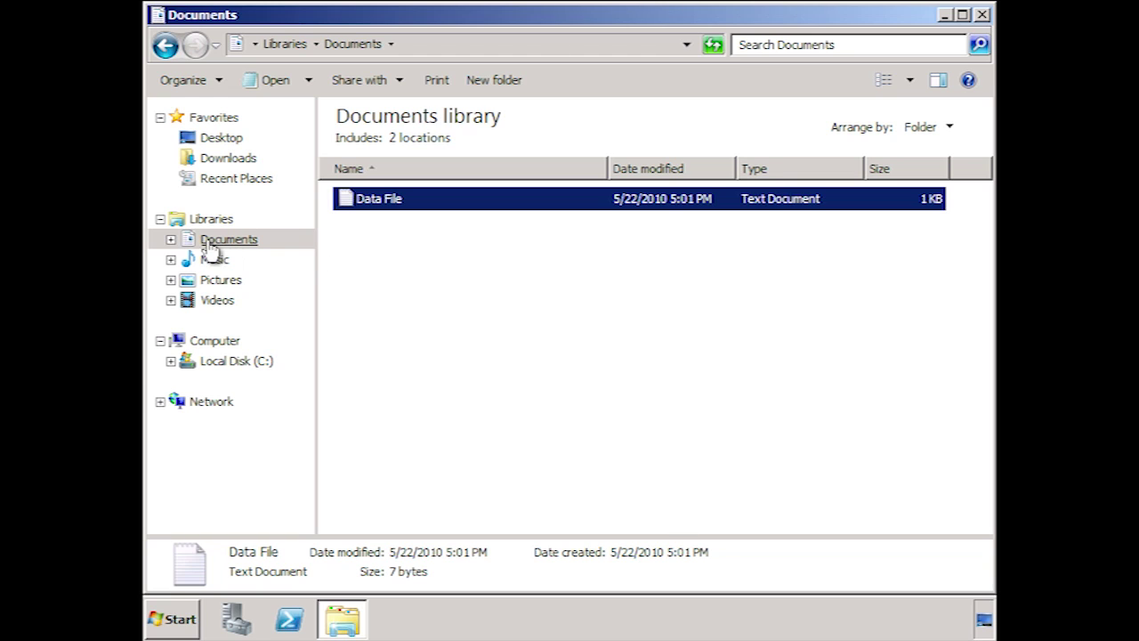
Open My Documents' newest previous version and drag Deleted File back into Documents
{"action": "left_click", "coordinate": [178, 240]}
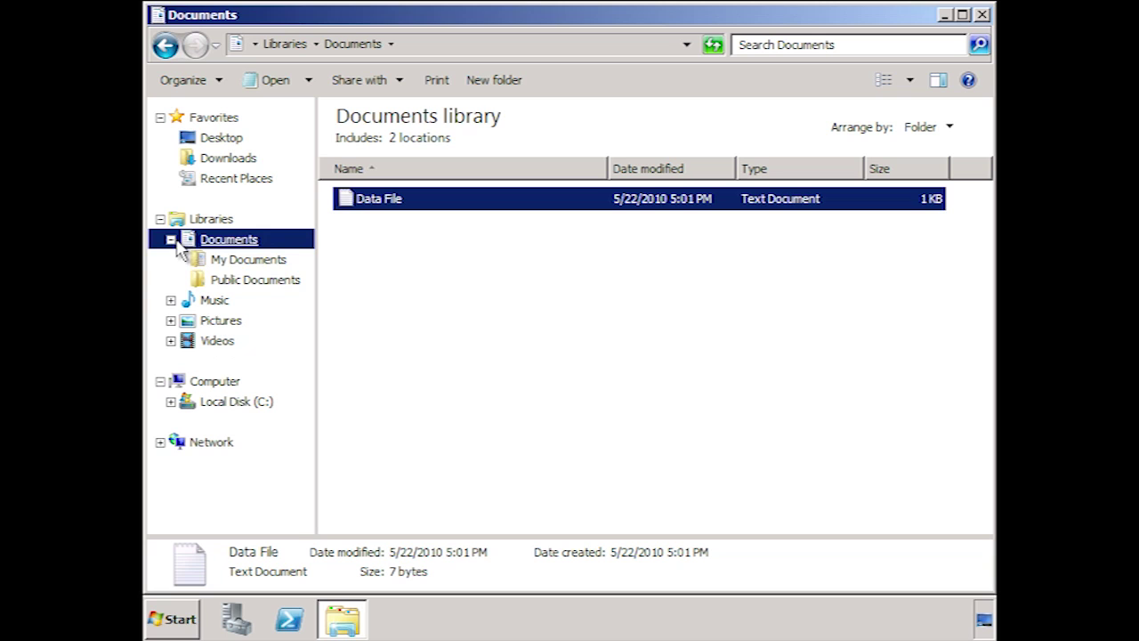
{"action": "right_click", "coordinate": [263, 263]}
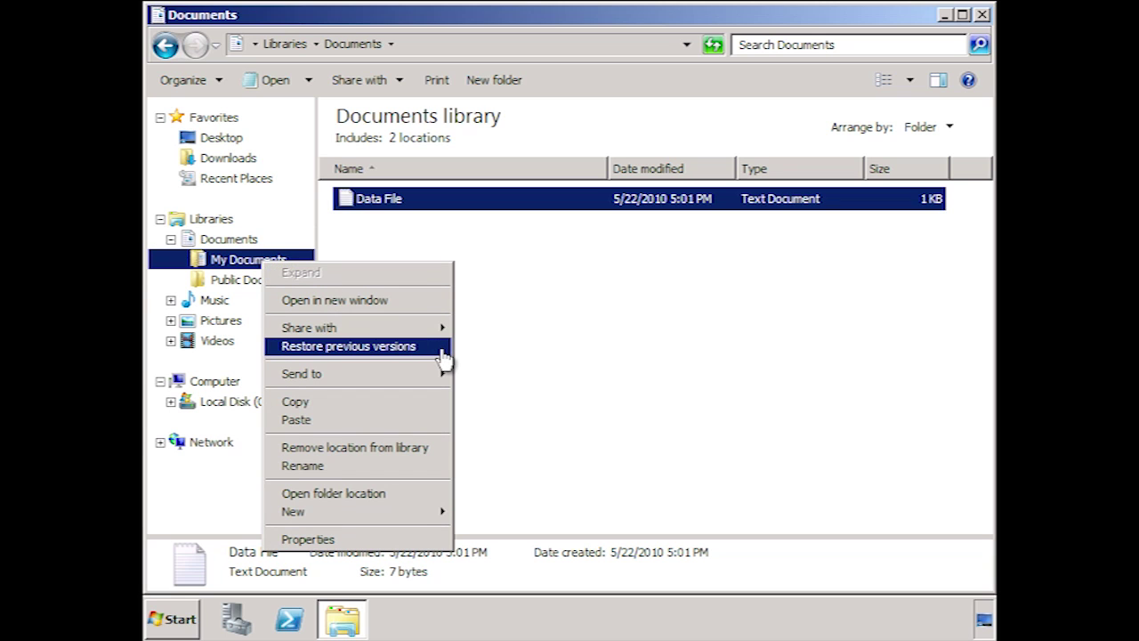
{"action": "left_click", "coordinate": [442, 348]}
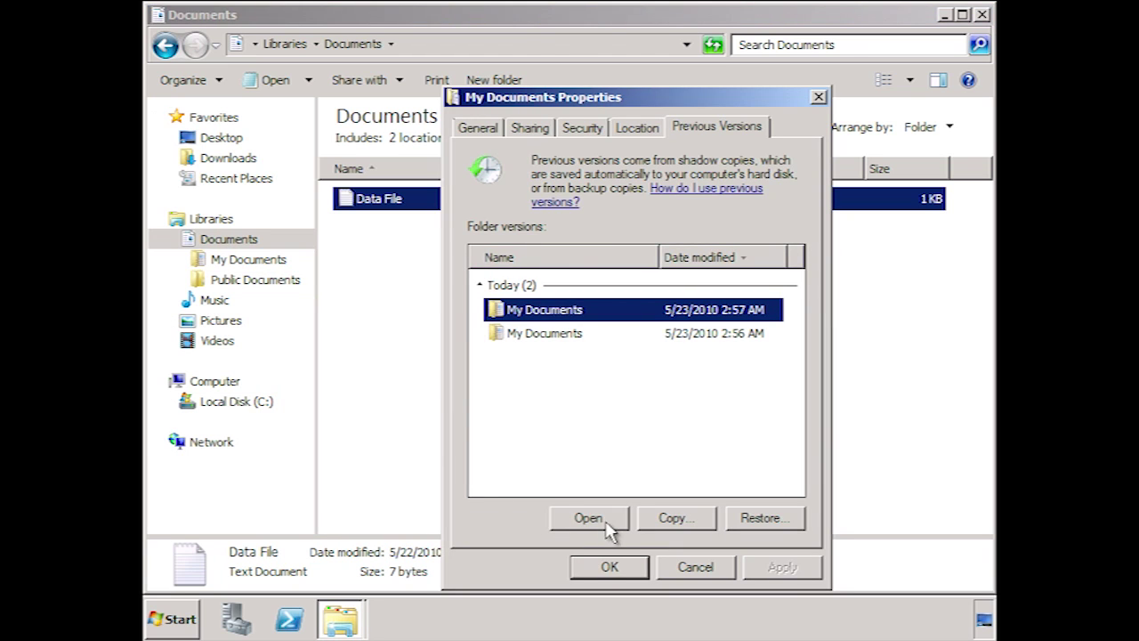
{"action": "left_click", "coordinate": [588, 518]}
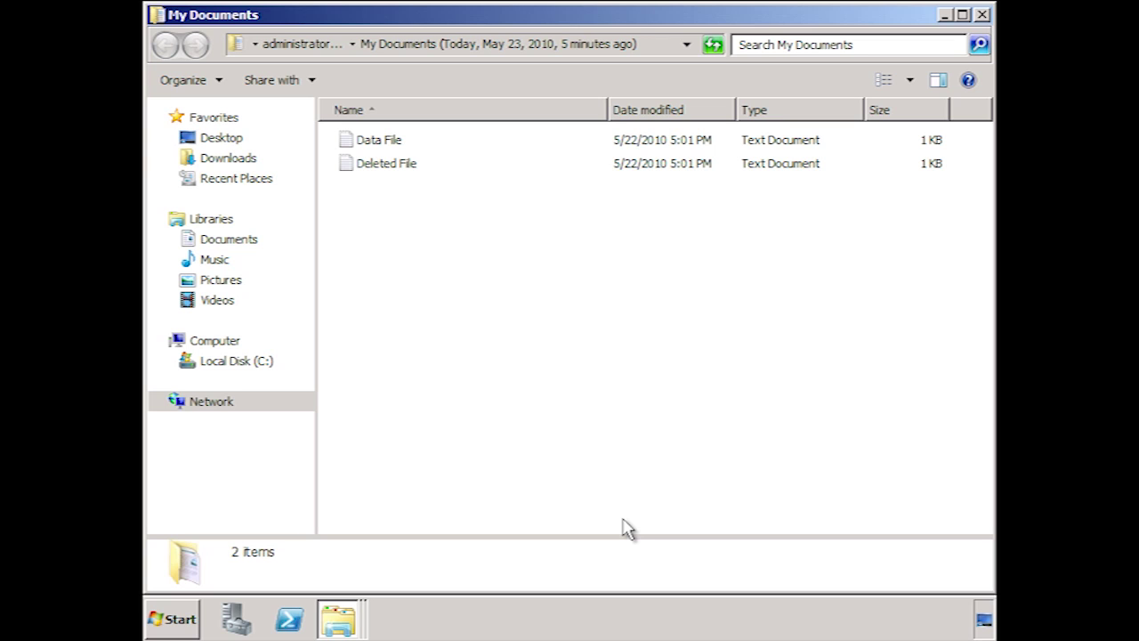
{"action": "left_click_drag", "start_coordinate": [508, 30], "coordinate": [521, 300]}
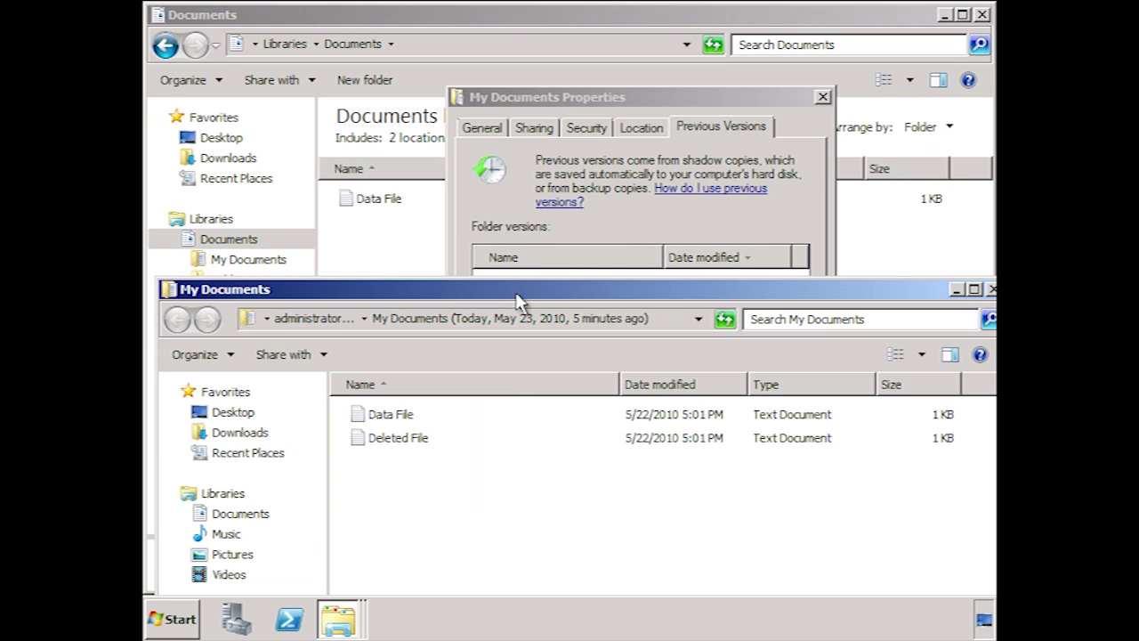
{"action": "left_click_drag", "start_coordinate": [356, 441], "coordinate": [376, 248]}
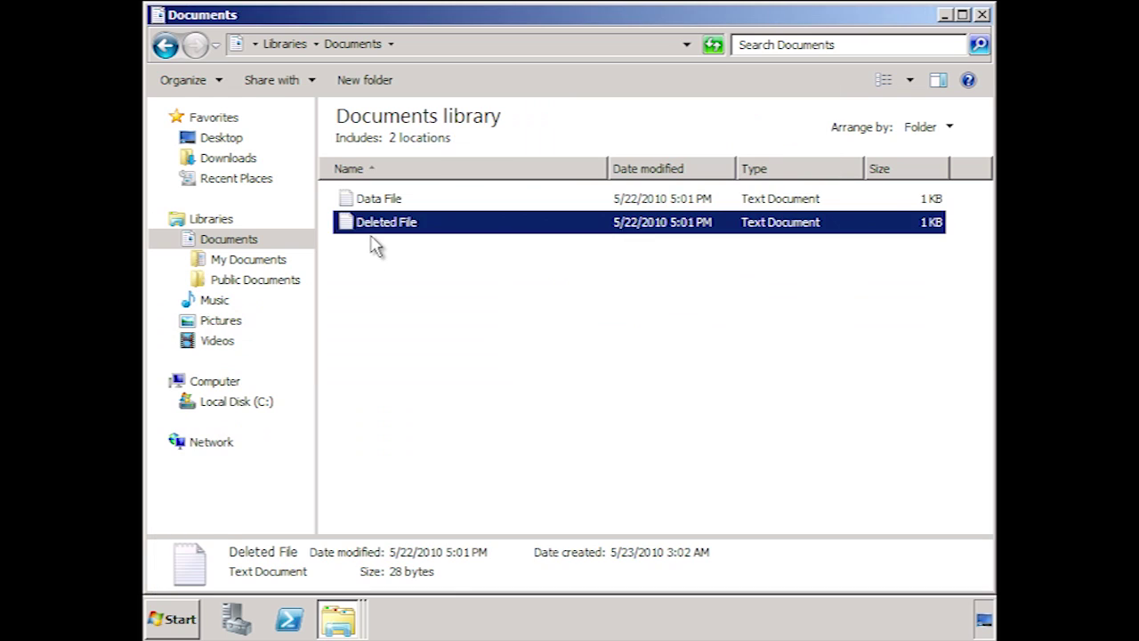